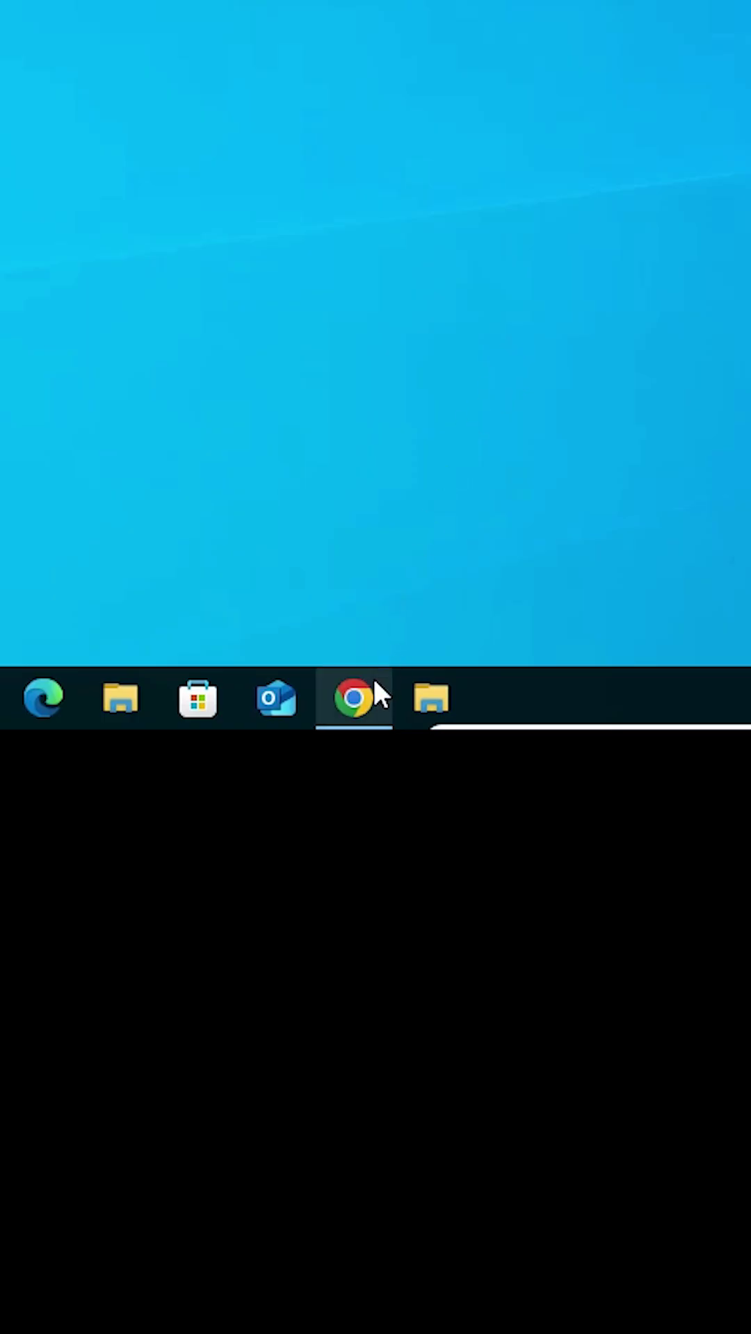
# - Restore the Chrome window showing the Google results for "x login"
pyautogui.click(374, 678)
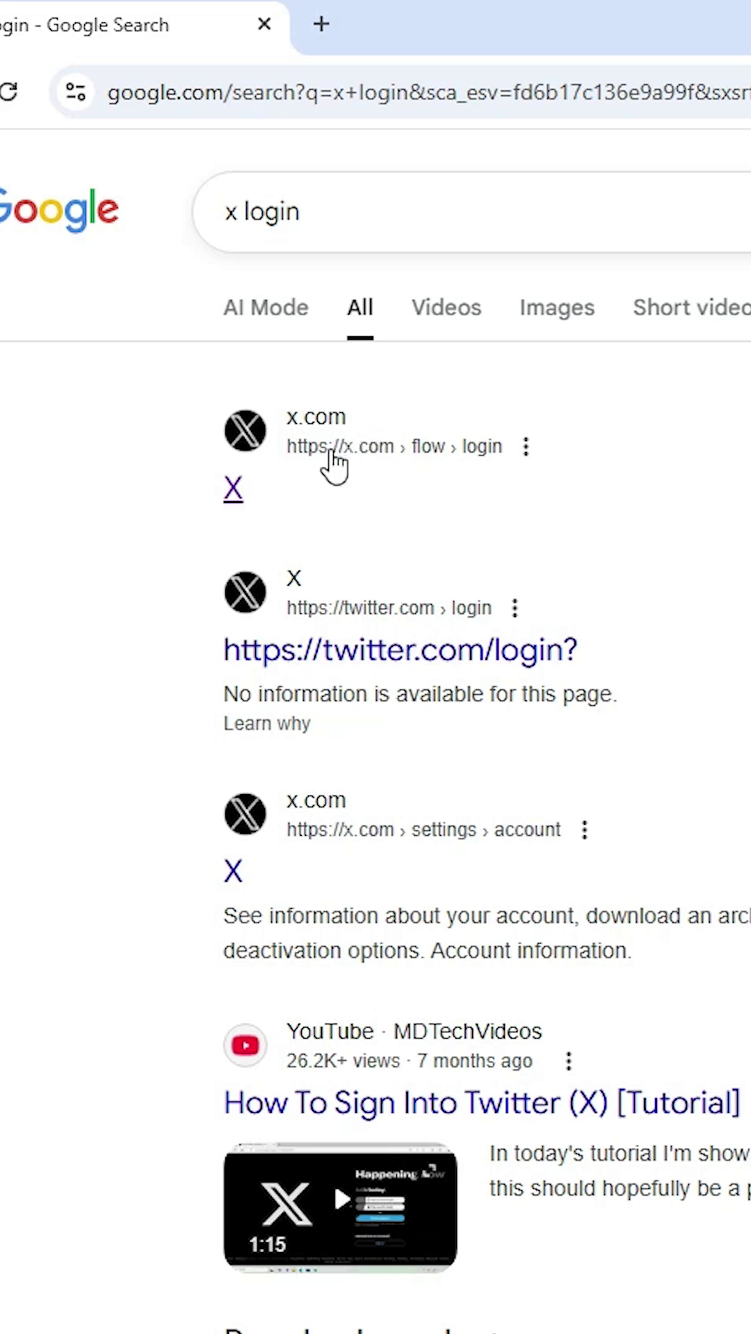
# - Open the context menu on the x.com login search result
pyautogui.rightClick(335, 459)
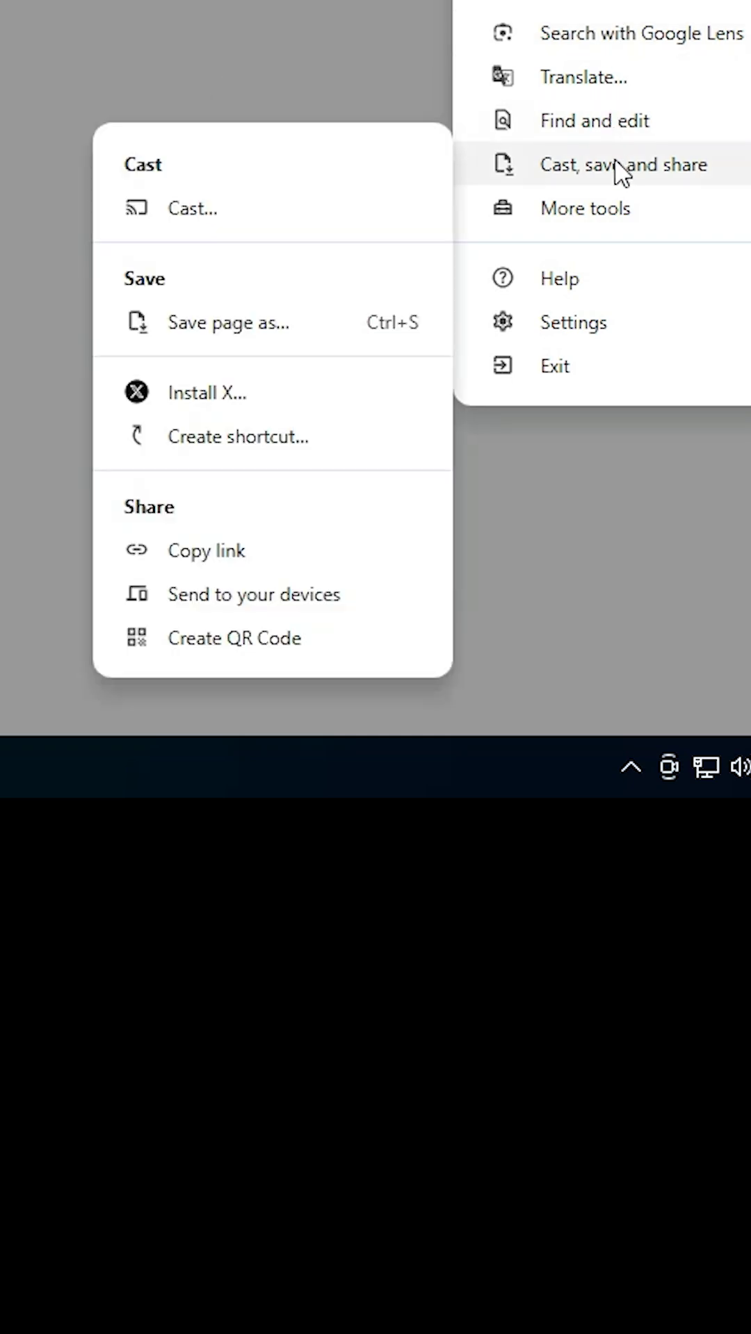
pyautogui.moveTo(659, 164)
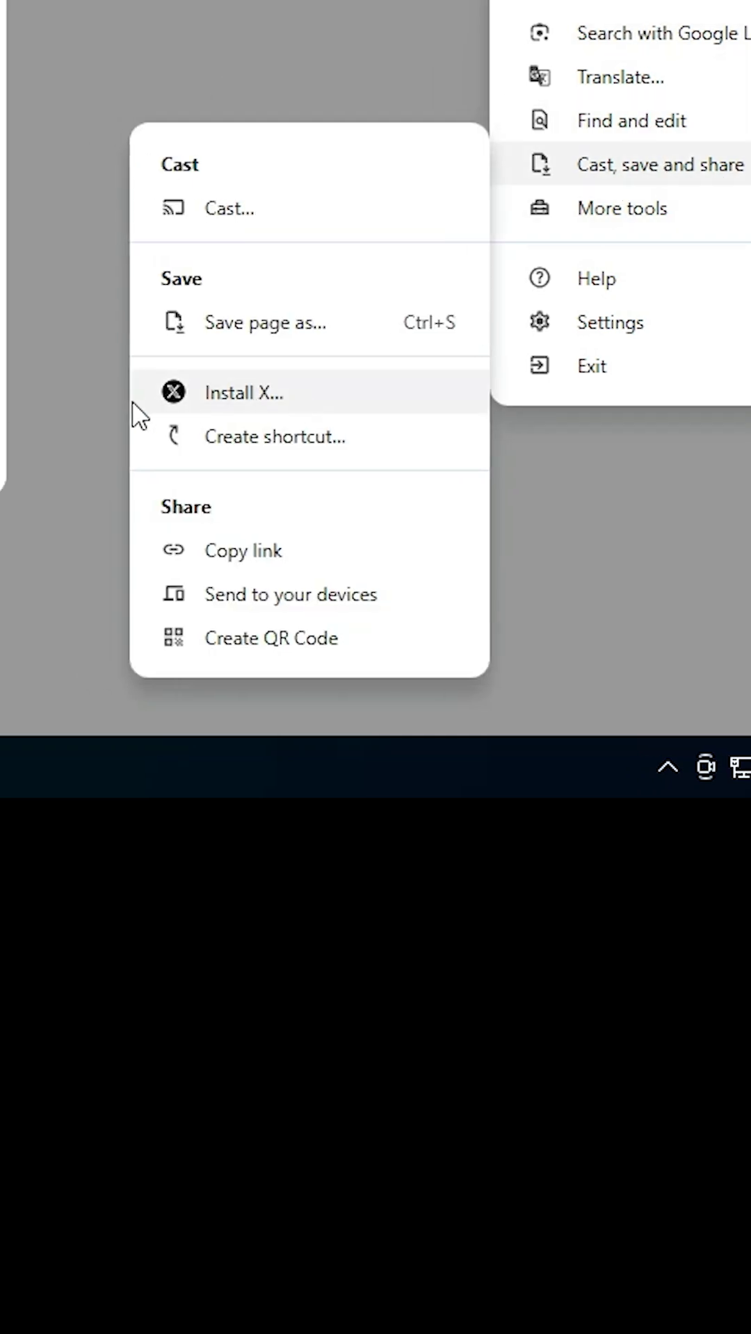
# - Install X as a Chrome app and confirm in the Install app dialog
pyautogui.click(246, 393)
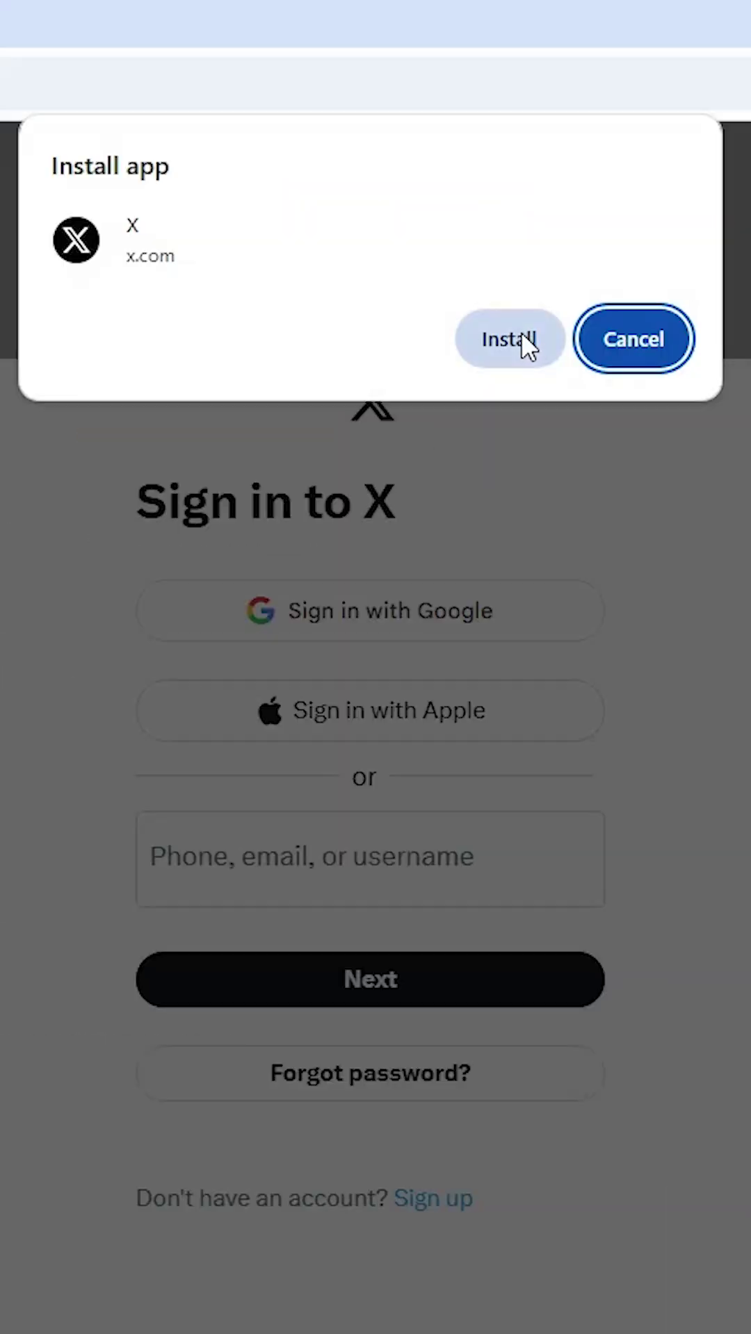
pyautogui.click(521, 332)
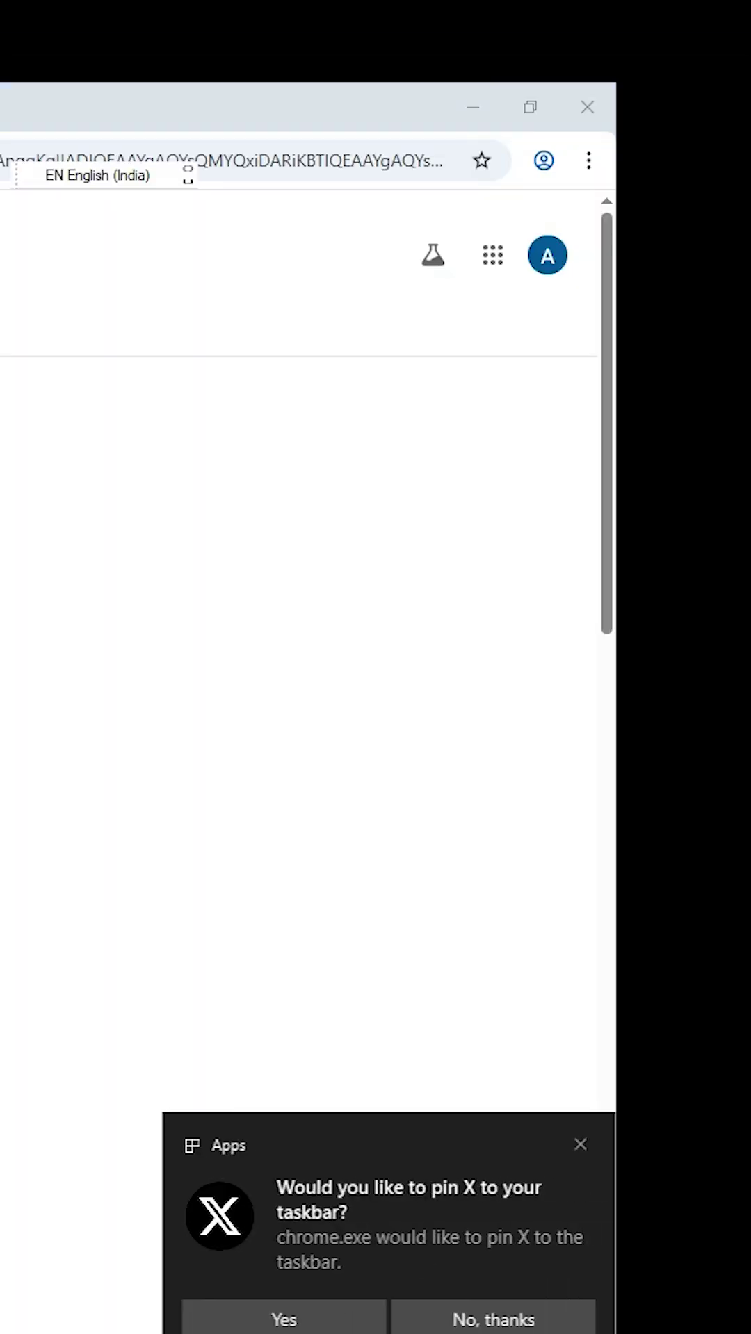
# - Minimize Chrome to reveal the X desktop shortcut, then open the Start menu
pyautogui.click(473, 107)
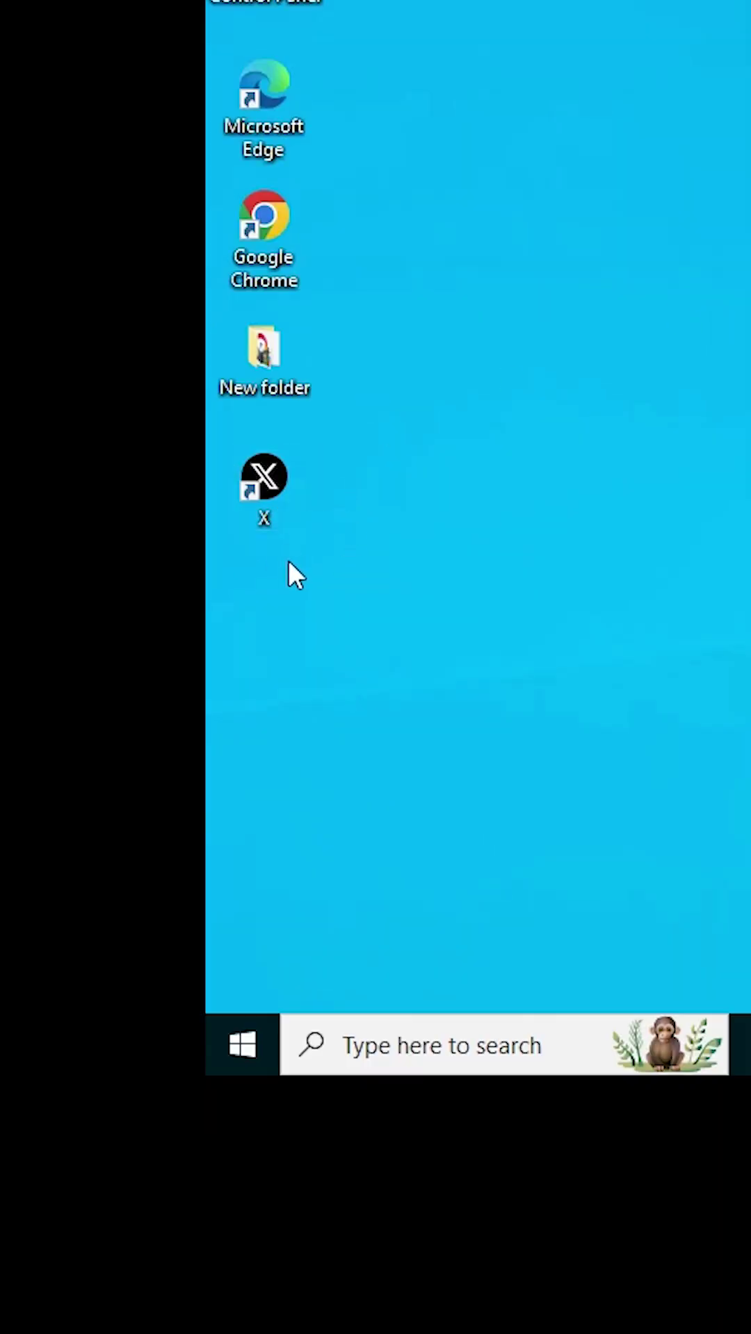
pyautogui.click(241, 1046)
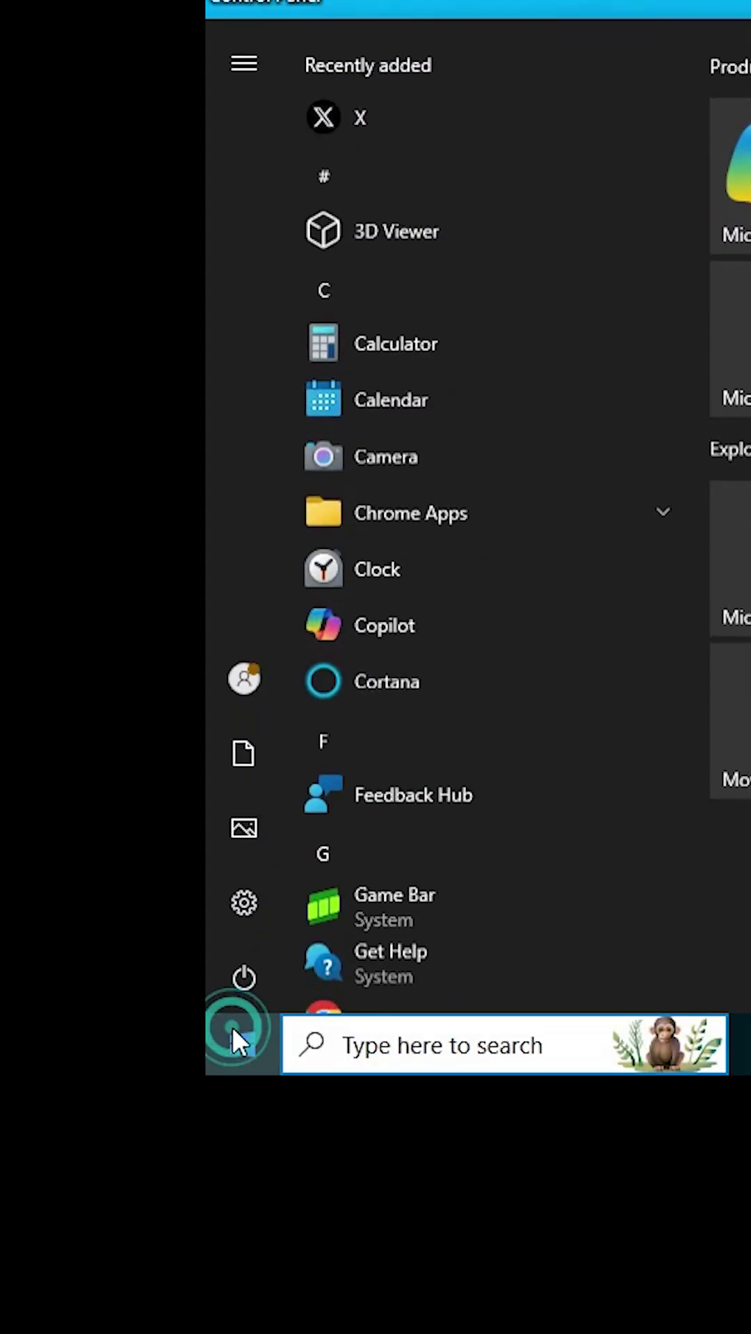